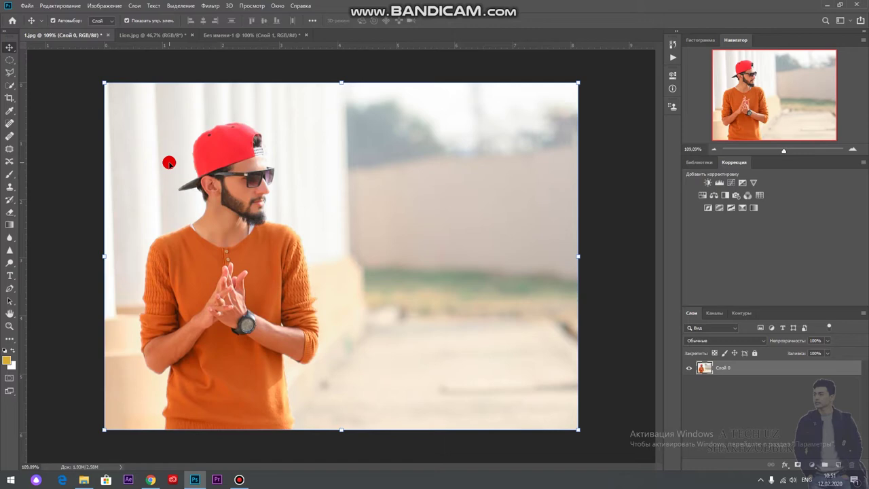
- Open Select and Mask (Выделение и маска) on 1.jpg from the Select menu
left_click(180, 6)
left_click(204, 125)
left_click(724, 375)
left_click(182, 6)
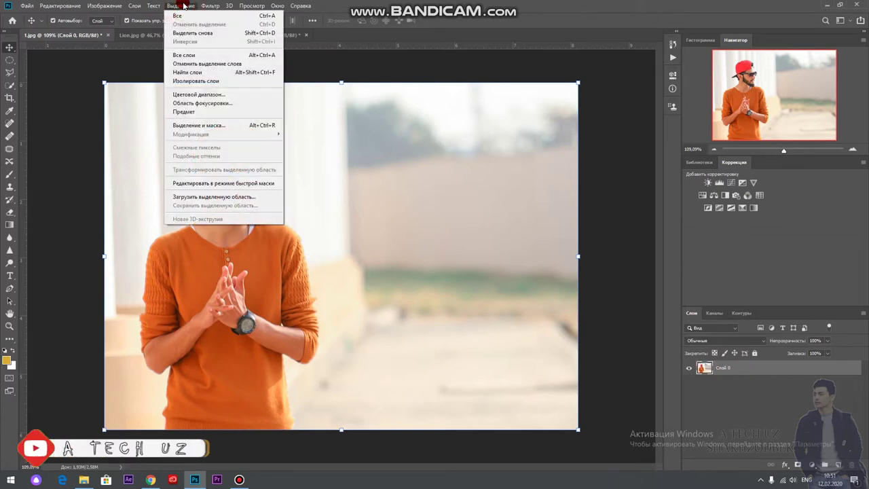
left_click(239, 125)
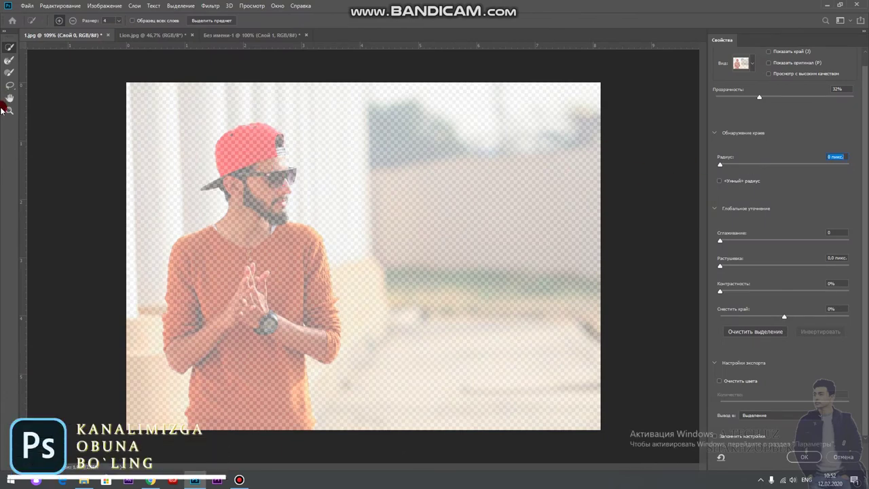
left_click(10, 110)
left_click(256, 138, "alt")
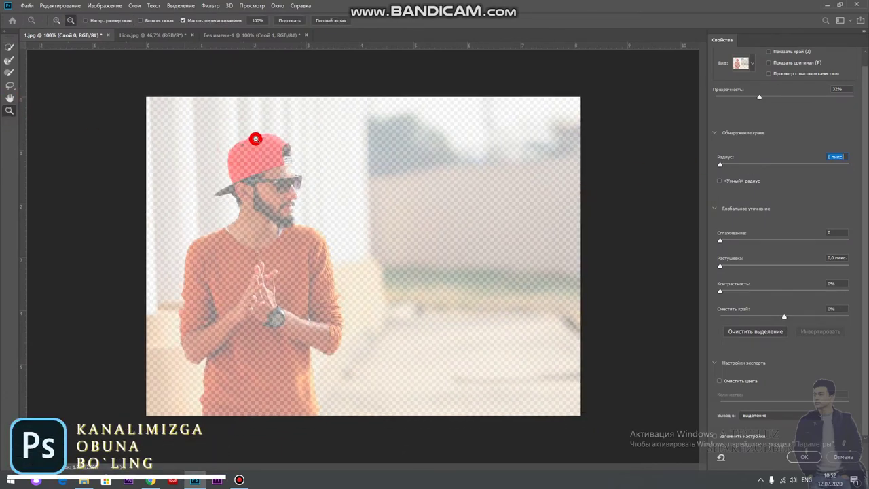
left_click(56, 21)
left_click(279, 149)
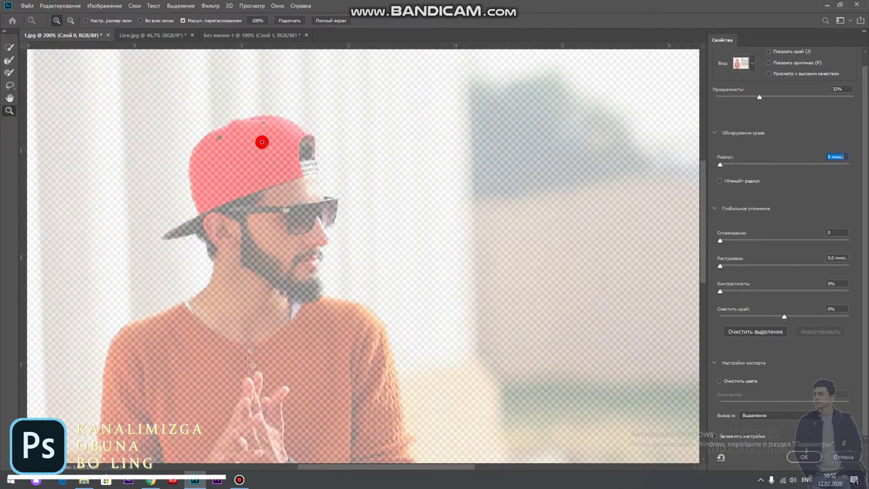
left_click(260, 136)
left_click(9, 98)
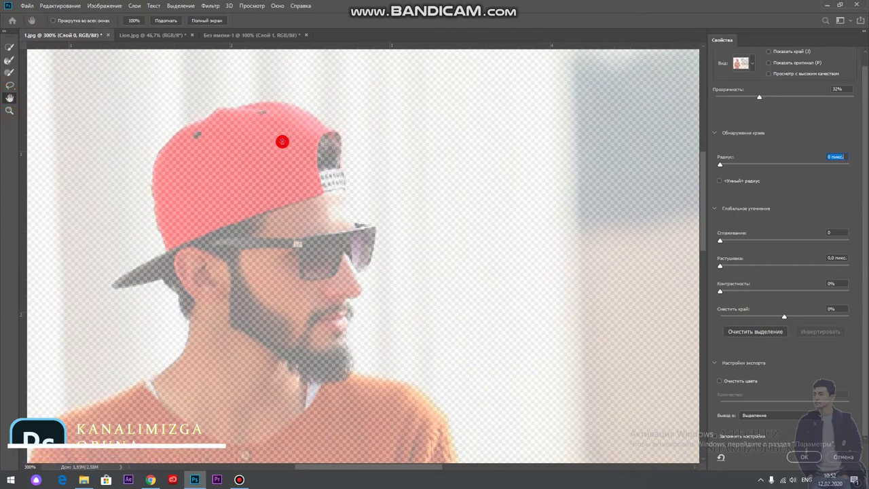
left_click_drag(285, 141, 170, 68)
left_click_drag(210, 173, 285, 68)
left_click_drag(275, 174, 272, 92)
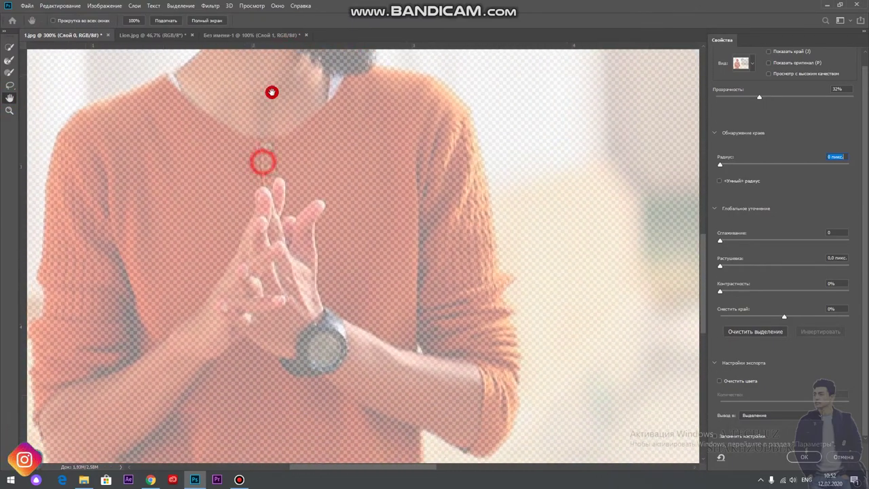
left_click_drag(272, 309, 269, 102)
left_click_drag(291, 163, 292, 127)
left_click_drag(303, 68, 303, 285)
left_click_drag(38, 135, 38, 187)
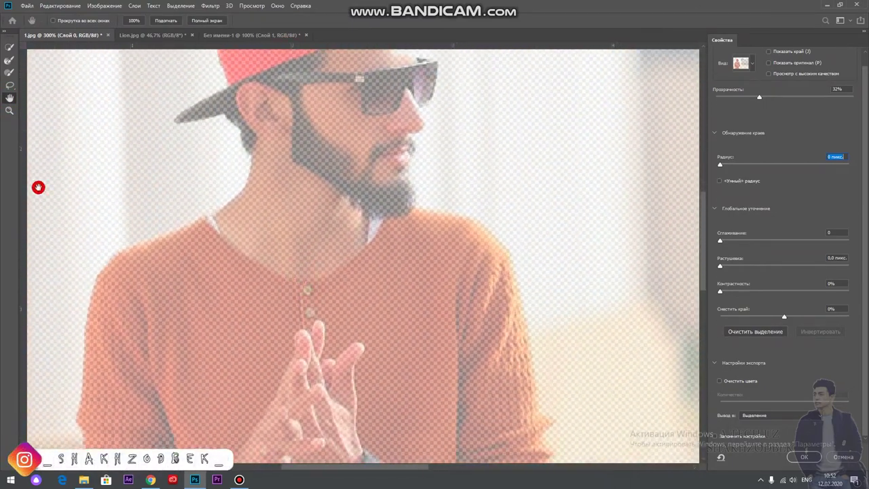
left_click(10, 110)
left_click(72, 23)
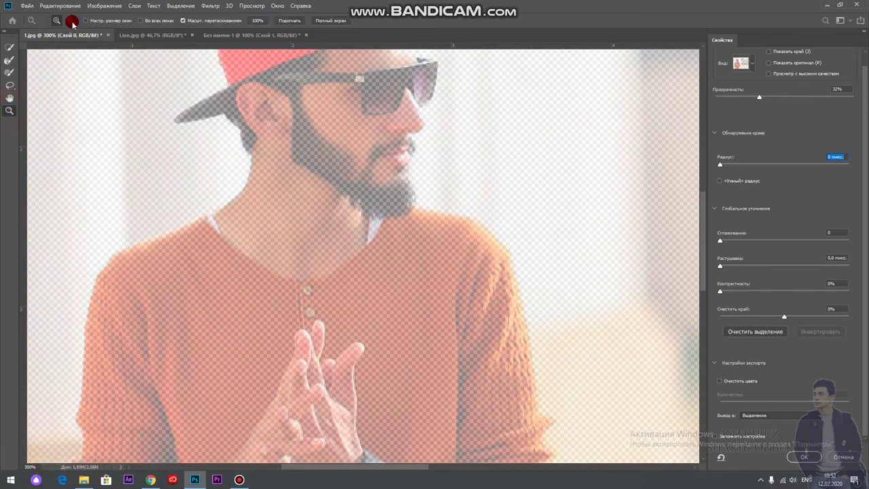
left_click(273, 131)
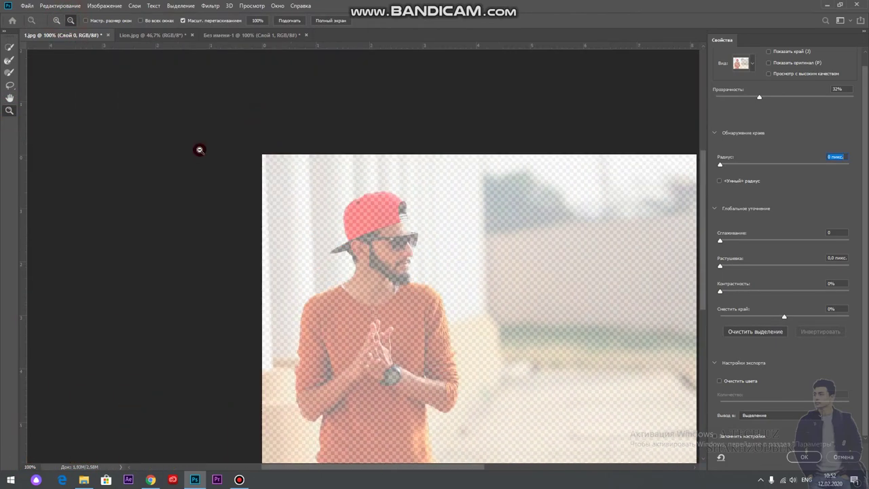
left_click(200, 150)
left_click(644, 386)
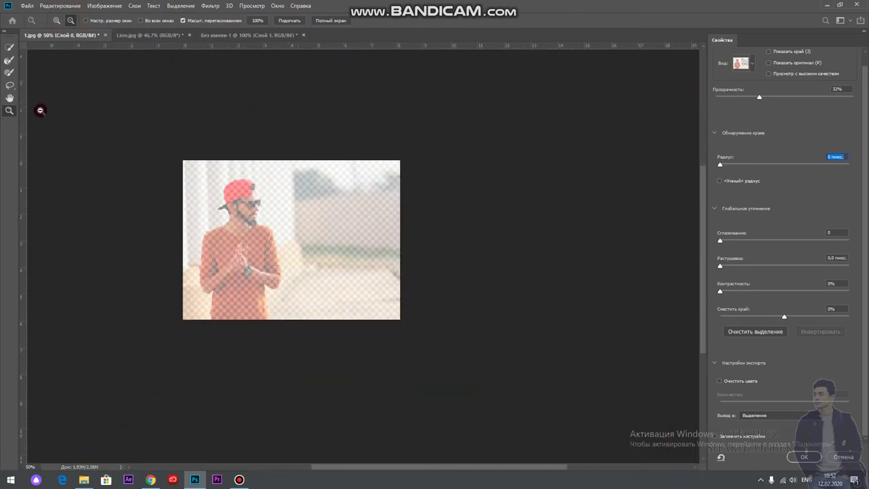
left_click(54, 19)
left_click(238, 163)
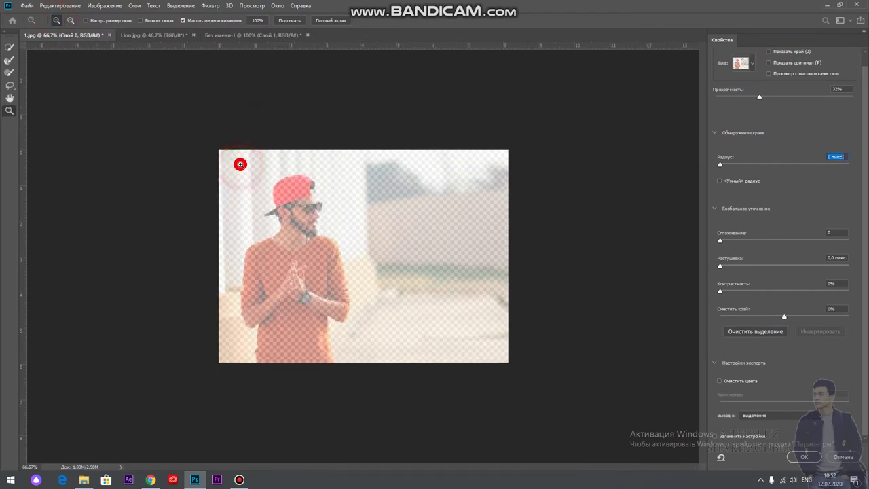
- Brush the cap, face, beard, neck, brim and ear into the selection at 100% zoom
left_click(10, 45)
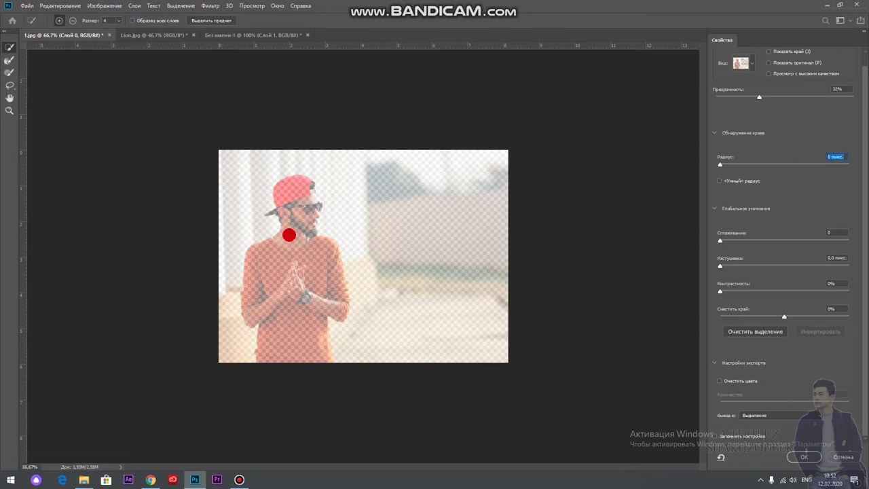
mouse_move(291, 182)
left_mouse_down()
mouse_move(313, 202)
mouse_move(317, 252)
mouse_move(332, 286)
mouse_move(316, 305)
mouse_move(272, 267)
mouse_move(271, 303)
mouse_move(290, 349)
left_mouse_up()
left_click_drag(296, 268, 282, 223)
left_click(10, 110)
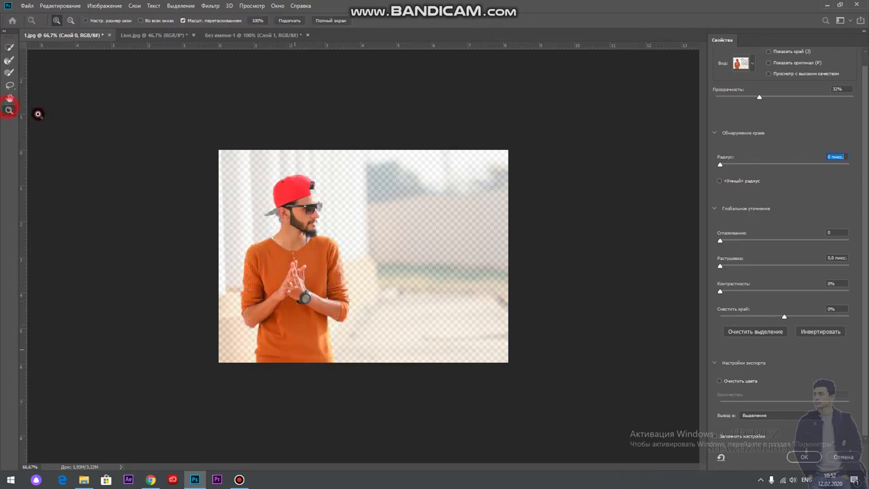
left_click(275, 215)
left_click(10, 47)
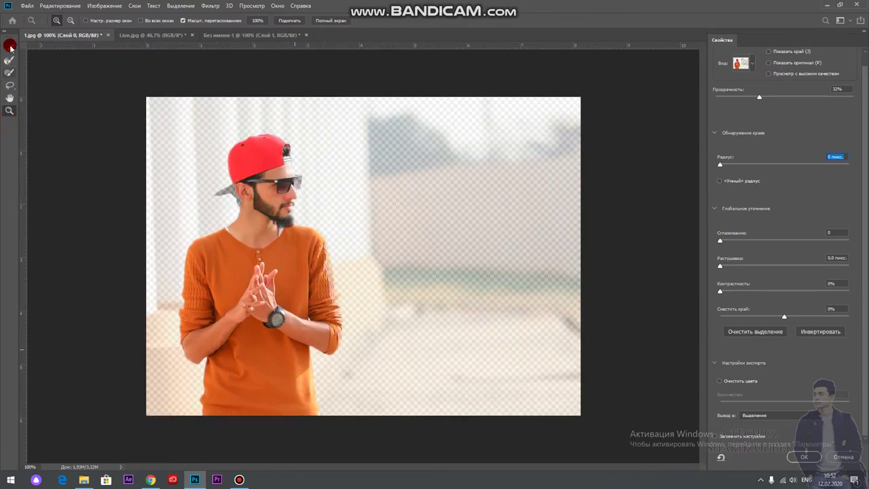
left_click_drag(236, 196, 365, 274)
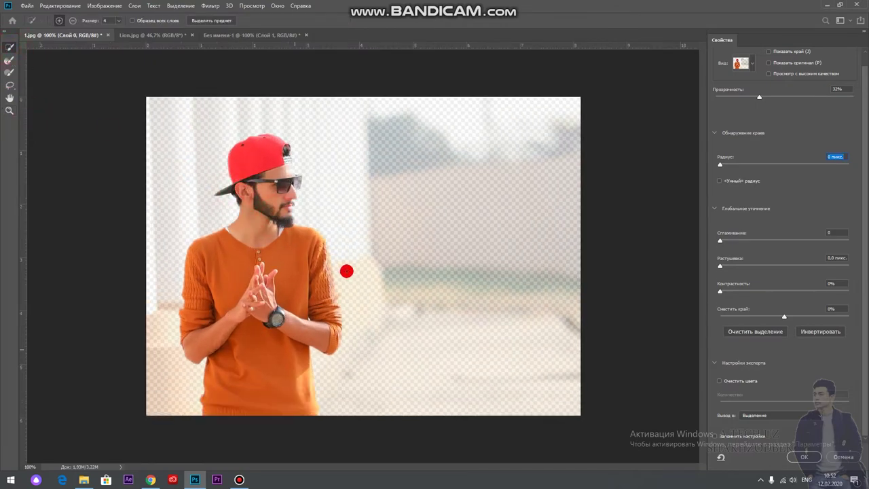
- Zoom in on the arm and refine the sleeve edge with a size 16 brush
left_click(7, 109)
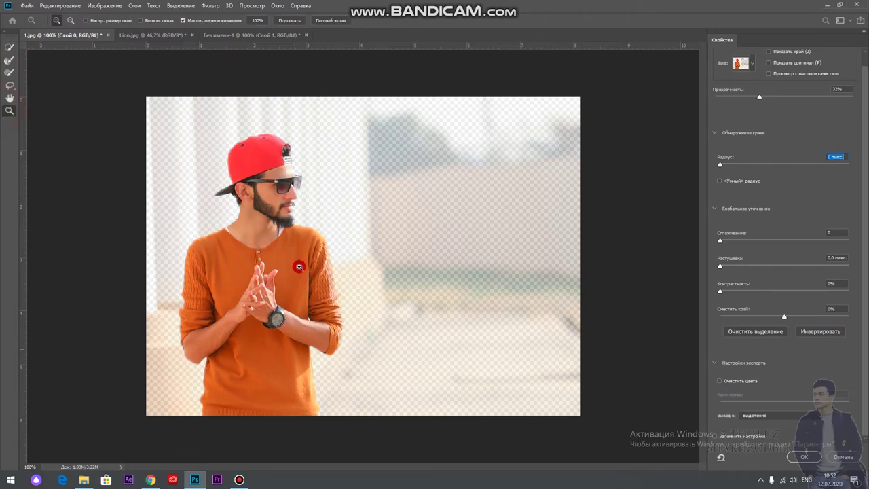
left_click(352, 278)
left_click(352, 278)
left_click(10, 47)
left_click(119, 23)
left_click_drag(161, 39, 122, 41)
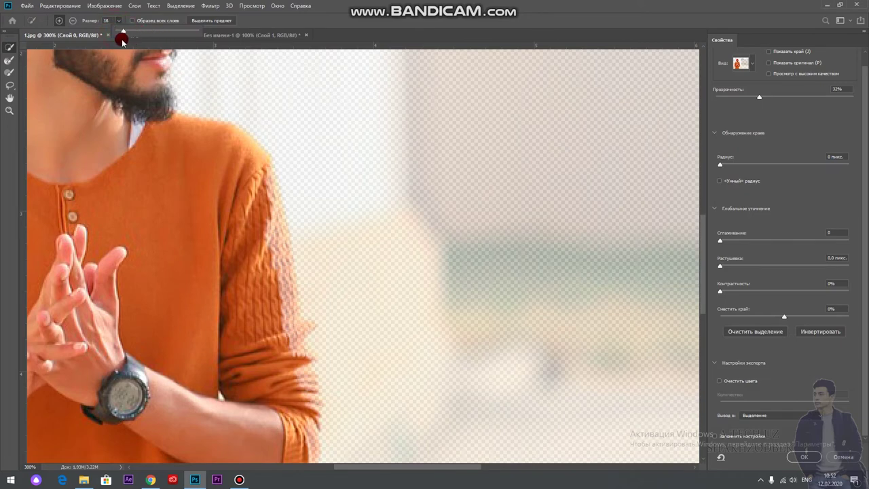
left_click(263, 203)
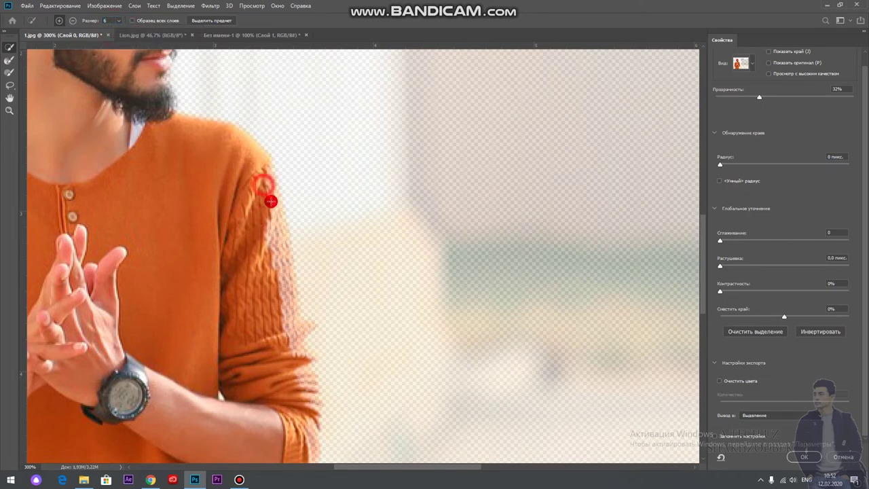
left_click_drag(270, 194, 276, 239)
mouse_move(287, 335)
left_mouse_down()
mouse_move(302, 332)
mouse_move(318, 441)
left_mouse_up()
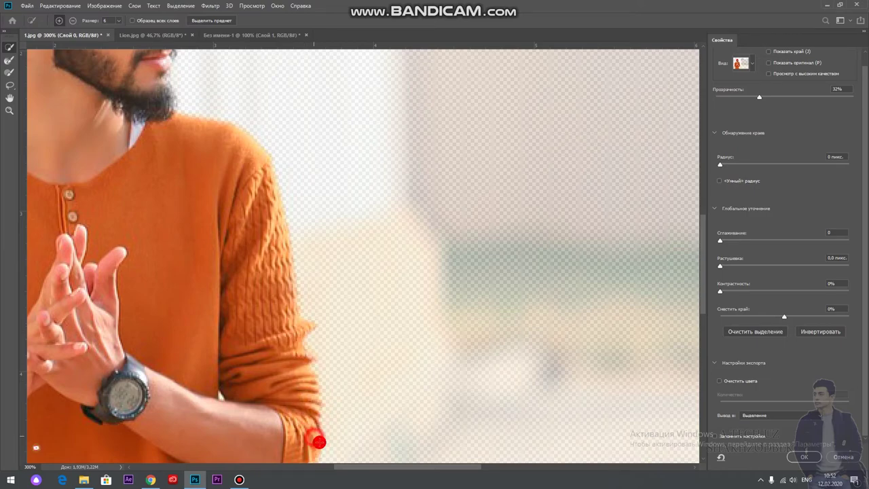
- Refine the selection edge along the glasses and forehead
scroll(184, 340, "down", 2)
scroll(184, 349, "down", 3)
scroll(225, 243, "up", 2)
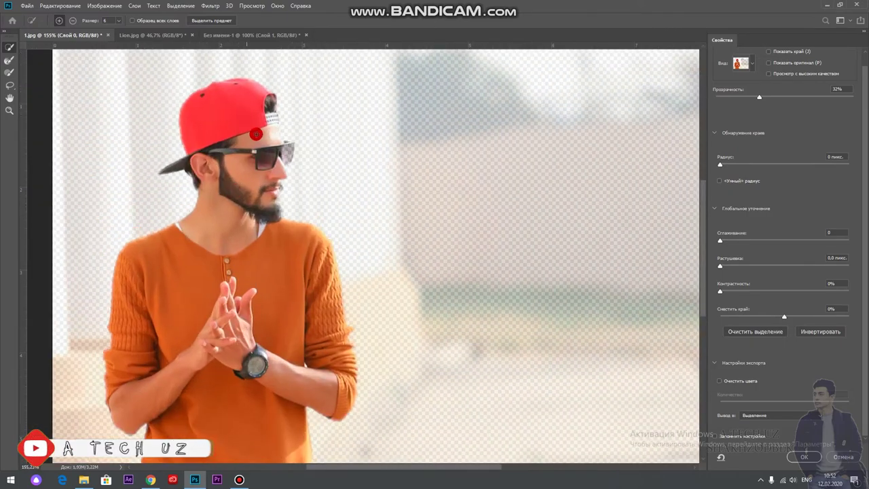
scroll(256, 134, "up", 3)
scroll(305, 120, "up", 2)
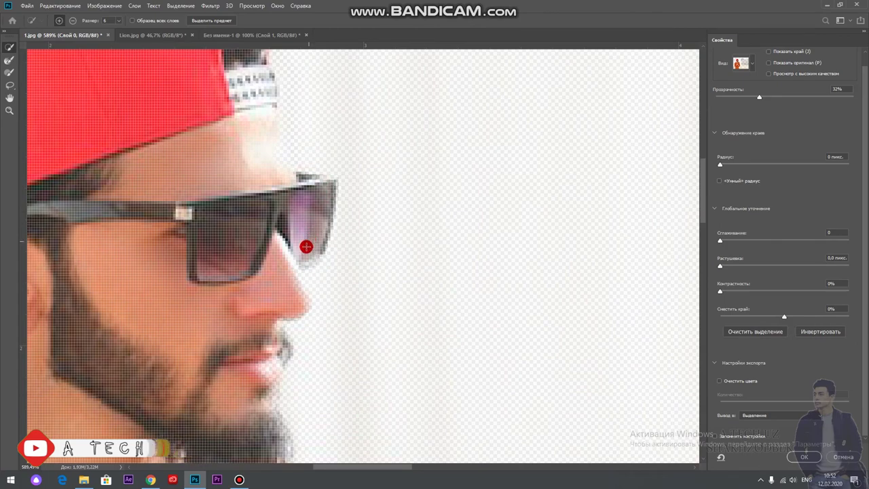
left_click_drag(306, 247, 255, 101)
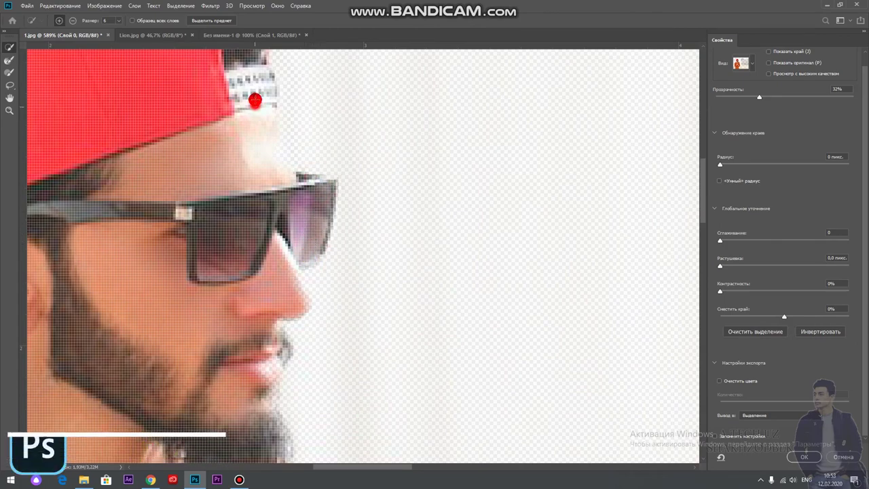
- Zoom out to 96.4% to view the whole selected figure
scroll(252, 82, "down", 2)
scroll(233, 136, "down", 2)
scroll(191, 105, "up", 1)
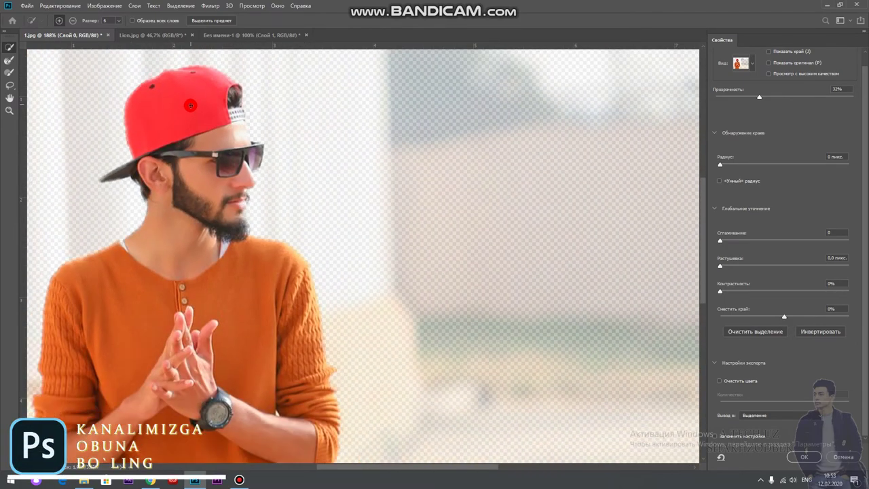
scroll(184, 112, "down", 1)
scroll(129, 163, "down", 1)
scroll(204, 387, "up", 1)
scroll(207, 387, "down", 1)
scroll(217, 353, "up", 1)
scroll(239, 330, "down", 1)
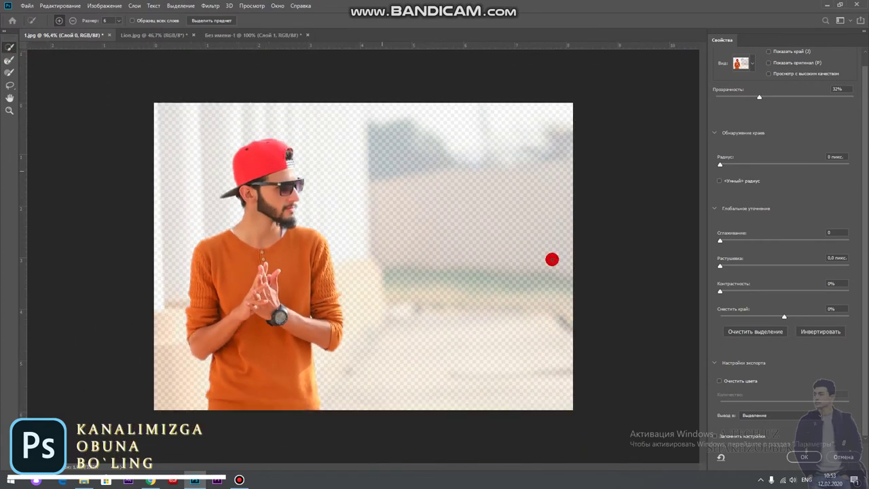
- Set Smooth 5, Feather 0.9 px and Contrast 3%, and apply the refined selection
left_click(721, 165)
mouse_move(740, 168)
left_mouse_down()
mouse_move(766, 187)
mouse_move(714, 189)
left_mouse_up()
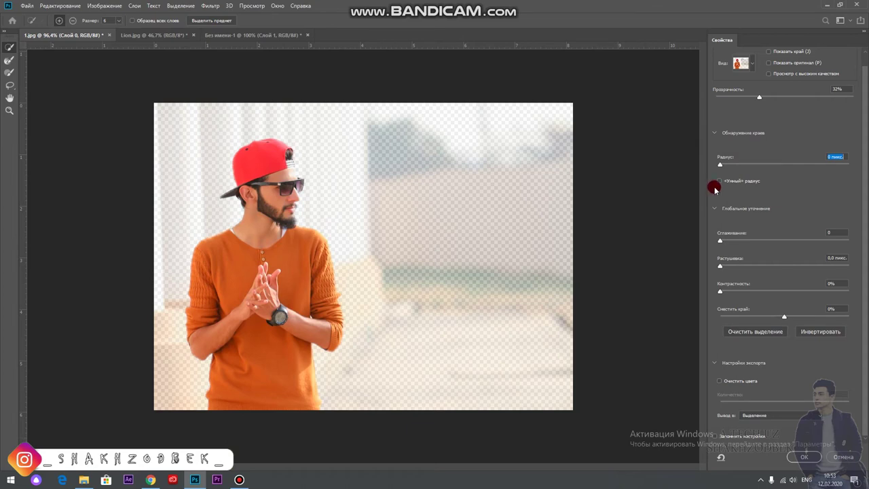
mouse_move(711, 190)
left_mouse_down()
mouse_move(728, 236)
mouse_move(795, 240)
mouse_move(690, 244)
mouse_move(733, 241)
mouse_move(698, 246)
mouse_move(739, 267)
mouse_move(725, 292)
mouse_move(734, 300)
left_mouse_up()
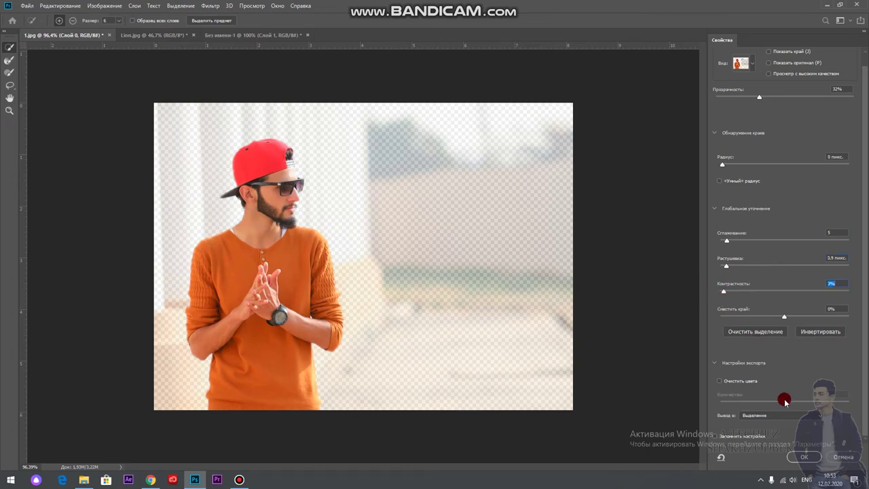
left_click(802, 457)
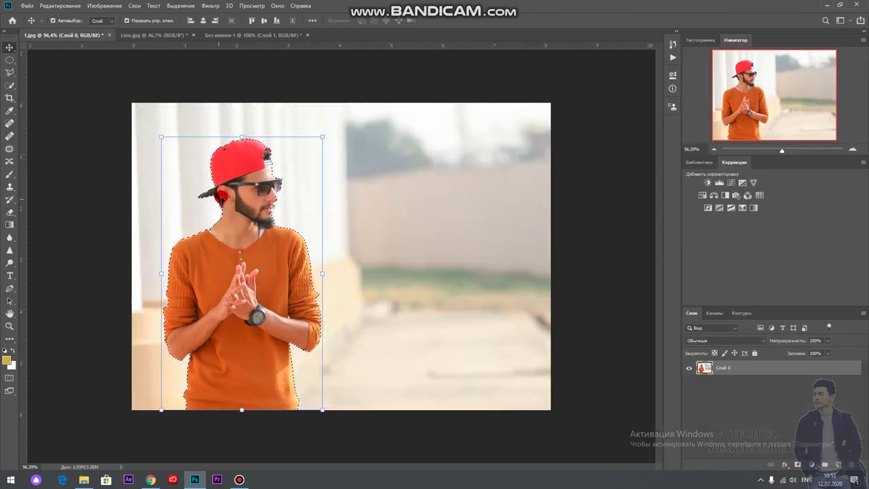
- Add an Exposure layer masked to the man with Exposure -0.18 and Offset -0.0187
left_click_drag(229, 247, 198, 246)
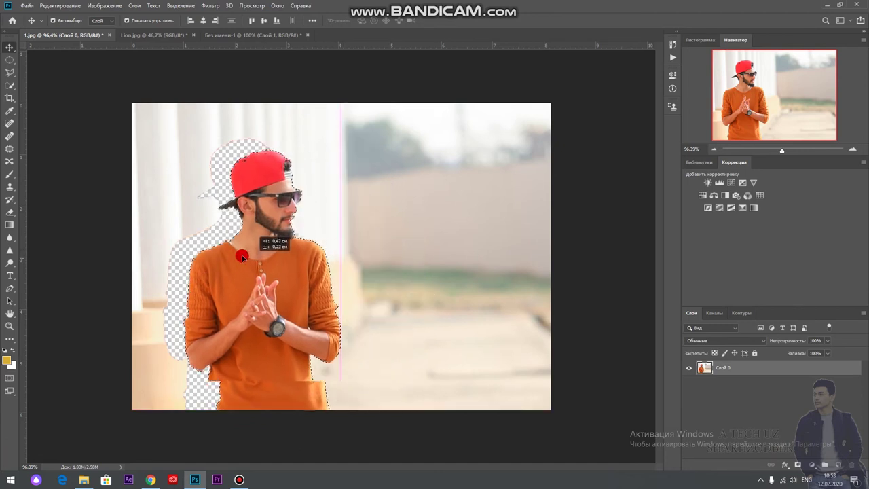
left_click_drag(198, 246, 232, 248)
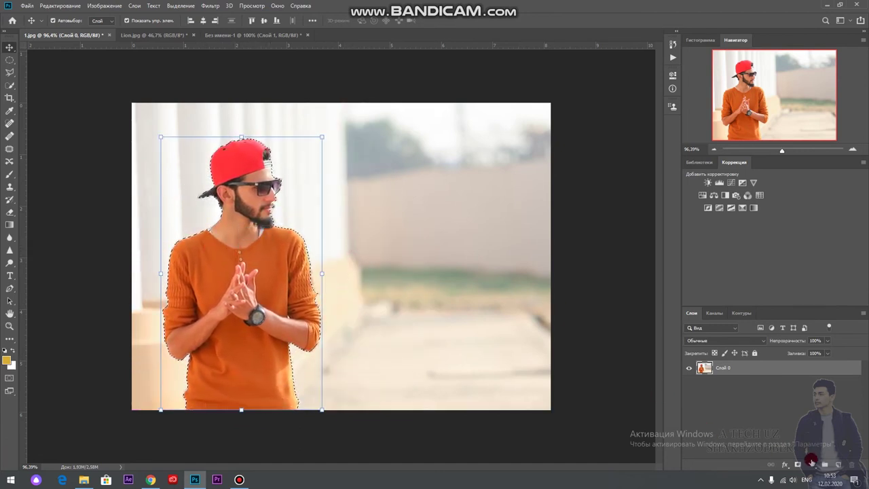
left_click(812, 465)
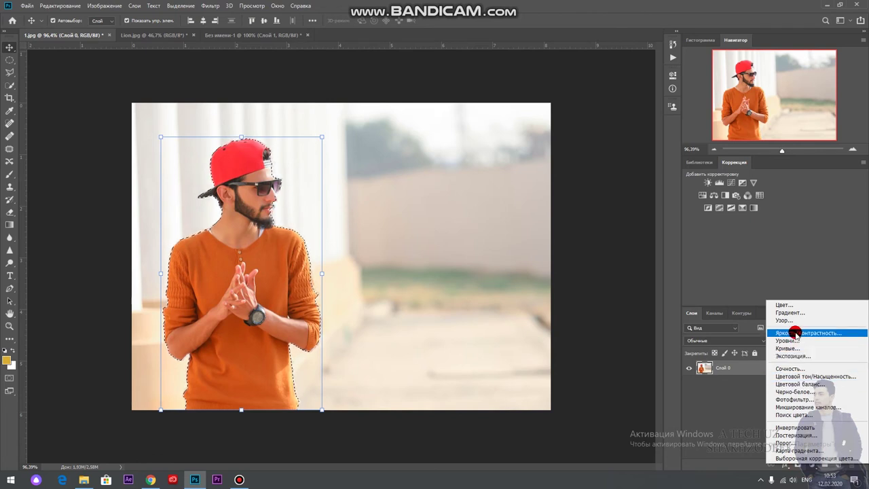
left_click(793, 356)
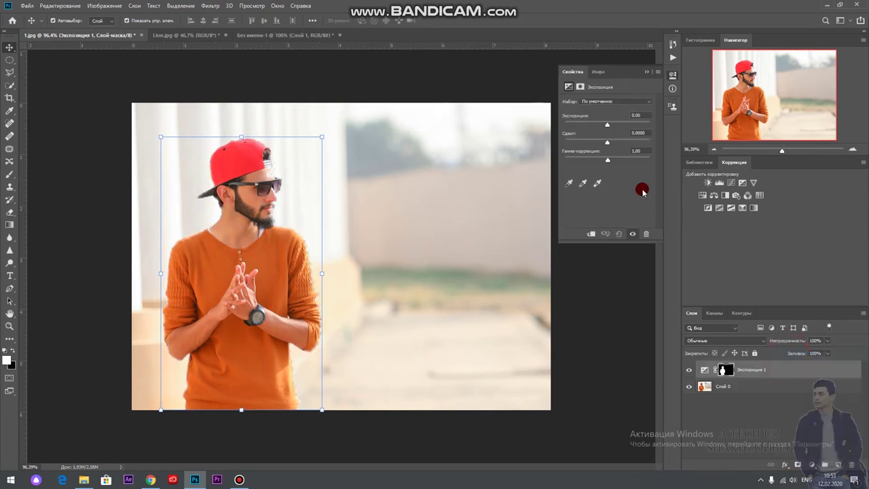
left_click_drag(607, 125, 604, 127)
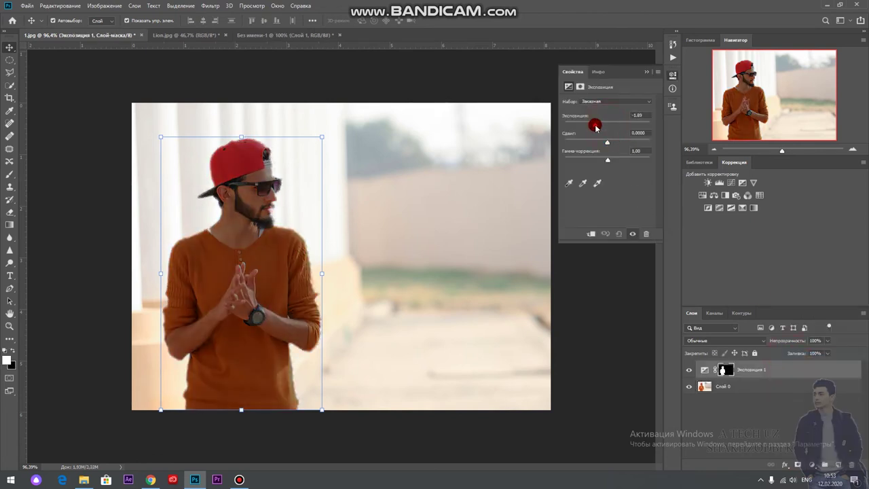
mouse_move(605, 128)
left_mouse_down()
mouse_move(626, 129)
mouse_move(606, 133)
left_mouse_up()
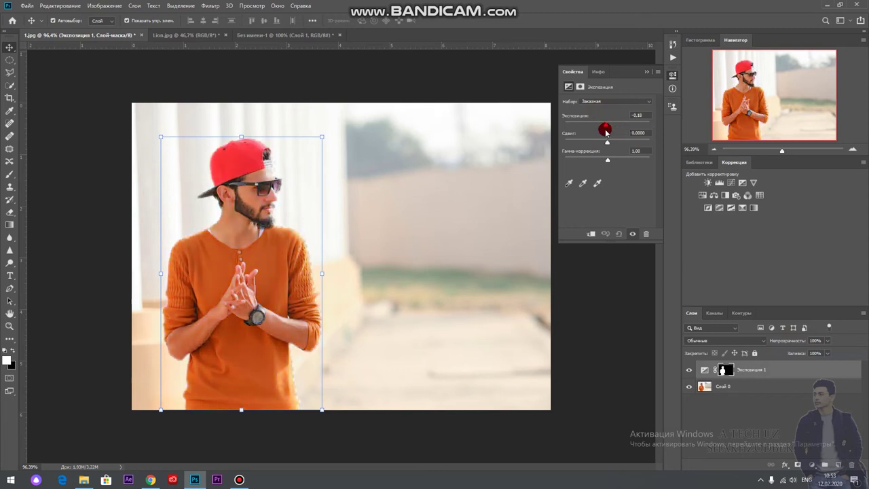
left_click_drag(607, 141, 609, 163)
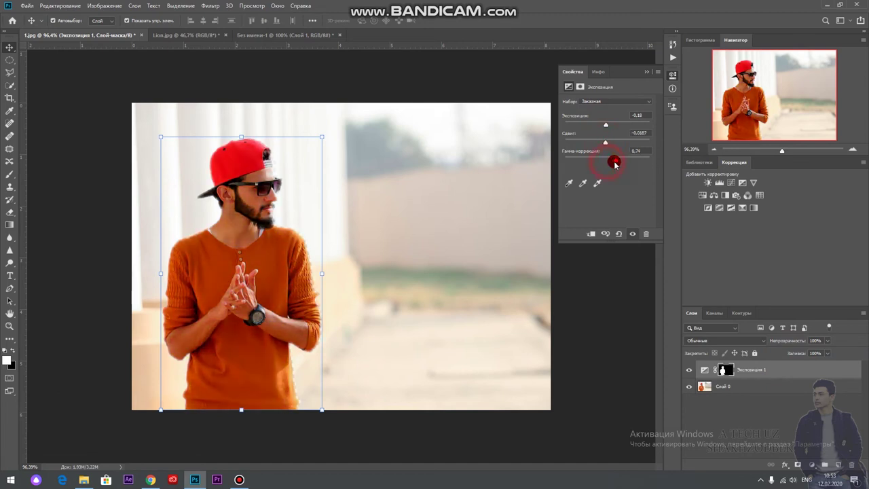
left_click(755, 421)
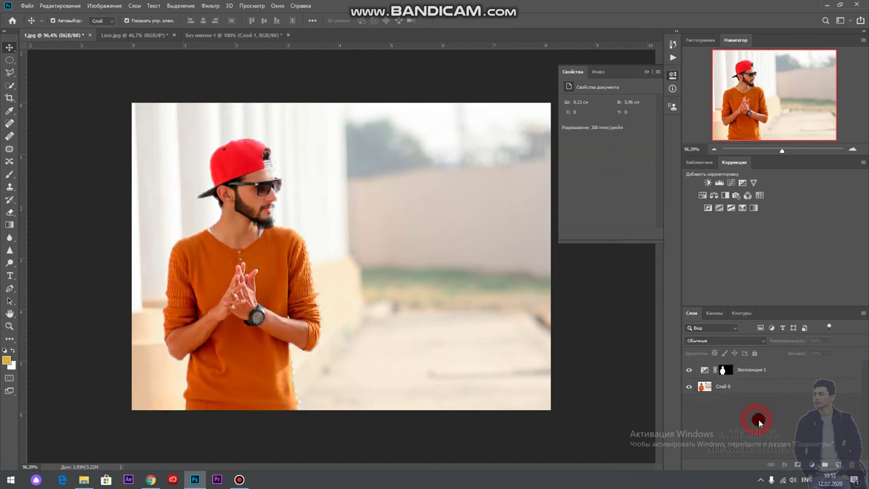
- Add a Hue/Saturation layer with Hue +20, tinting the photo mustard
left_click(811, 466)
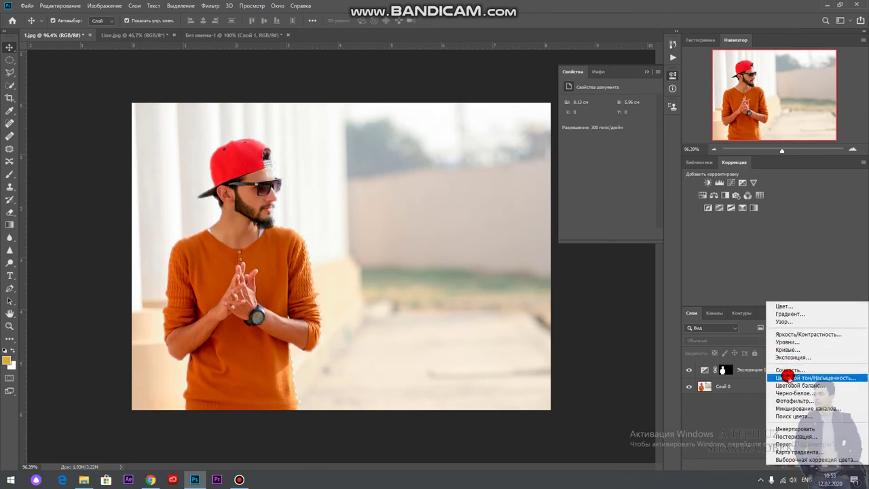
left_click(788, 377)
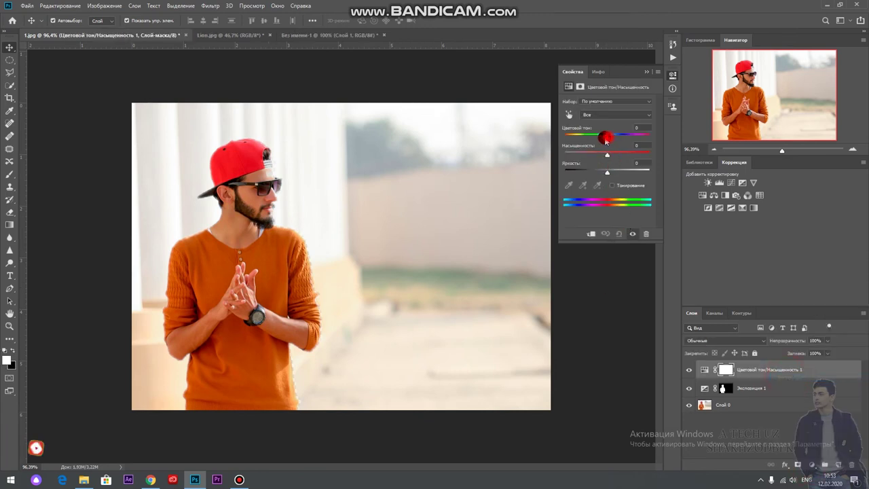
left_click_drag(607, 137, 618, 153)
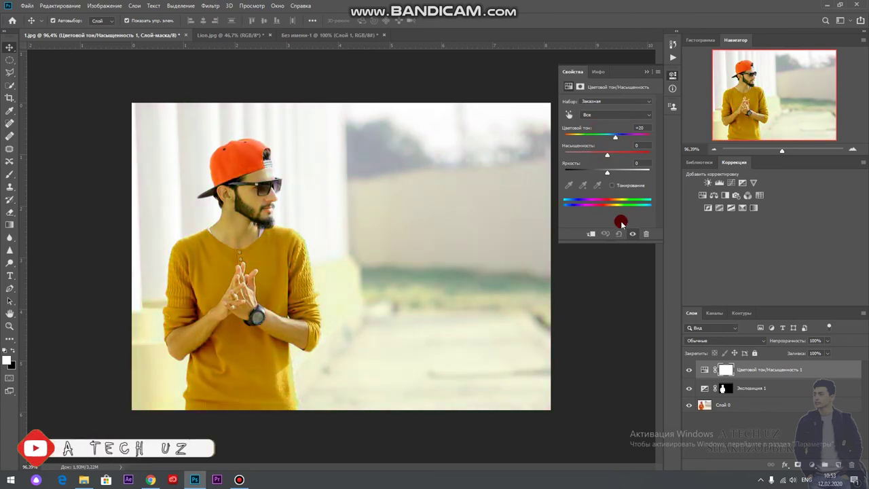
- Undo the Hue/Saturation and exposure changes with Ctrl+Z
left_click(752, 393)
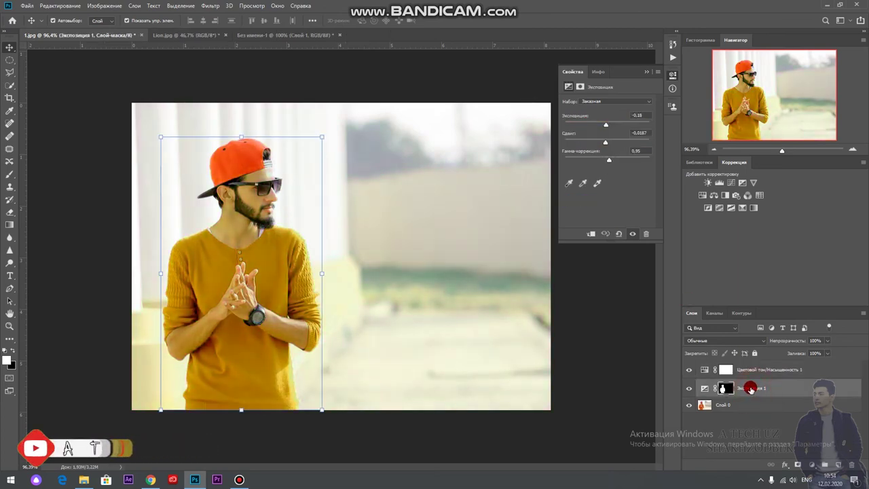
left_click(747, 406)
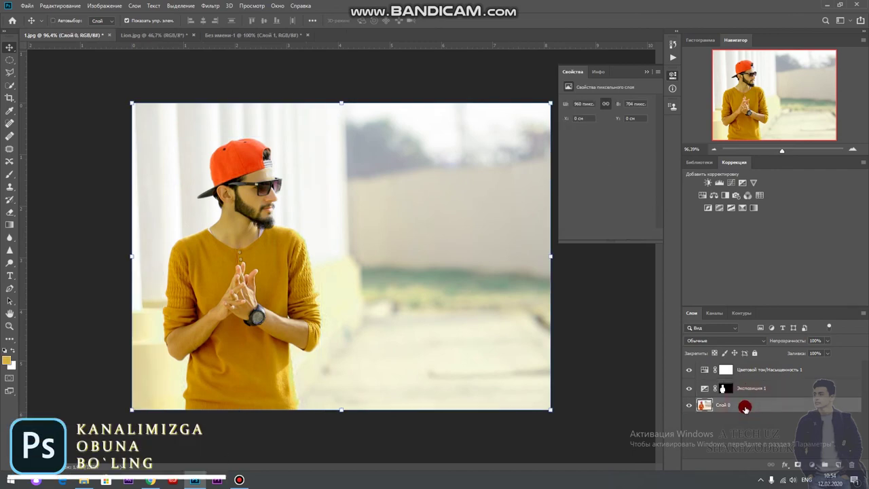
key("ctrl+z")
key("ctrl+z")
key("ctrl+z")
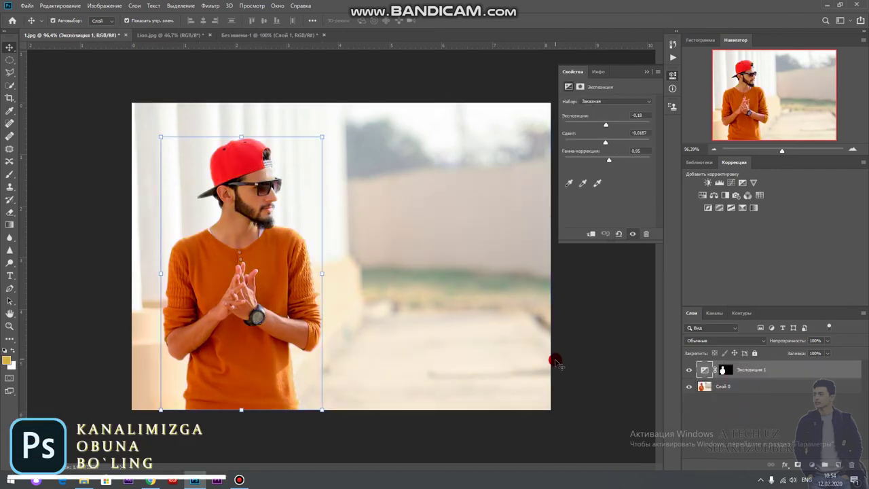
key("ctrl+z")
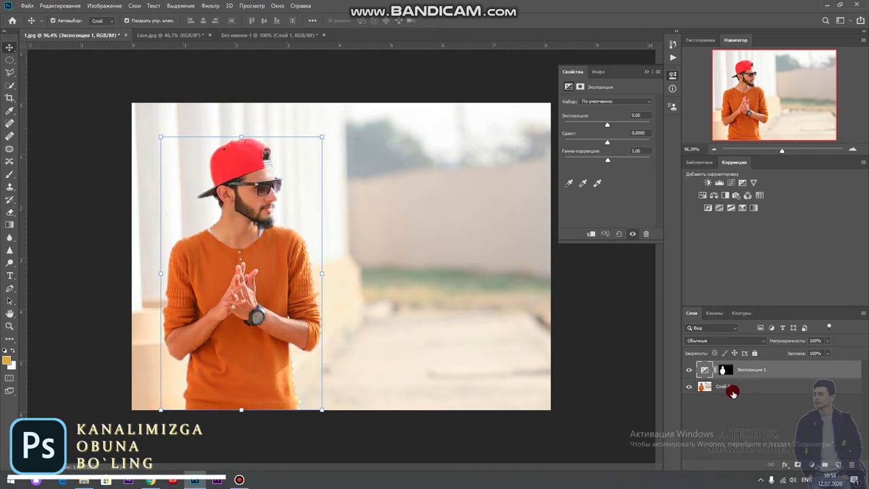
key("ctrl+z")
- Add a Hue/Saturation layer masked to the man and shift hue until the sweater turns mustard
left_click(802, 471)
left_click(811, 376)
mouse_move(607, 136)
left_mouse_down()
mouse_move(638, 145)
mouse_move(630, 147)
left_mouse_up()
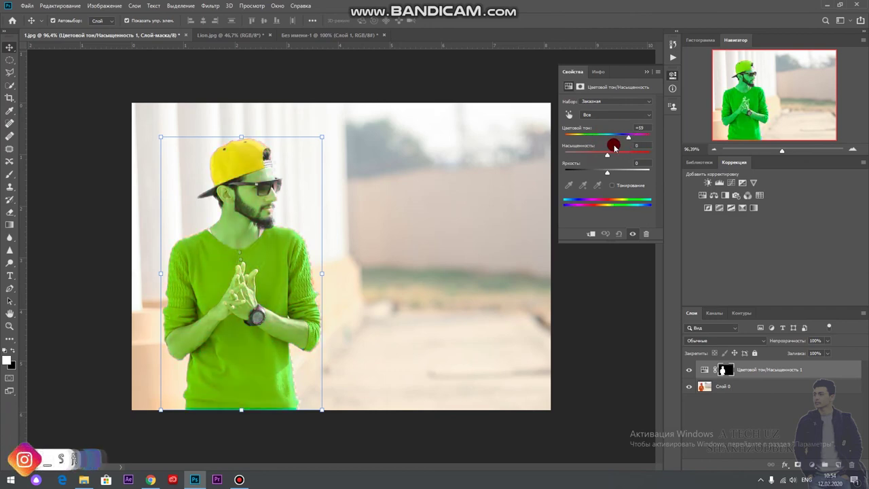
left_click_drag(629, 147, 615, 146)
left_click(578, 72)
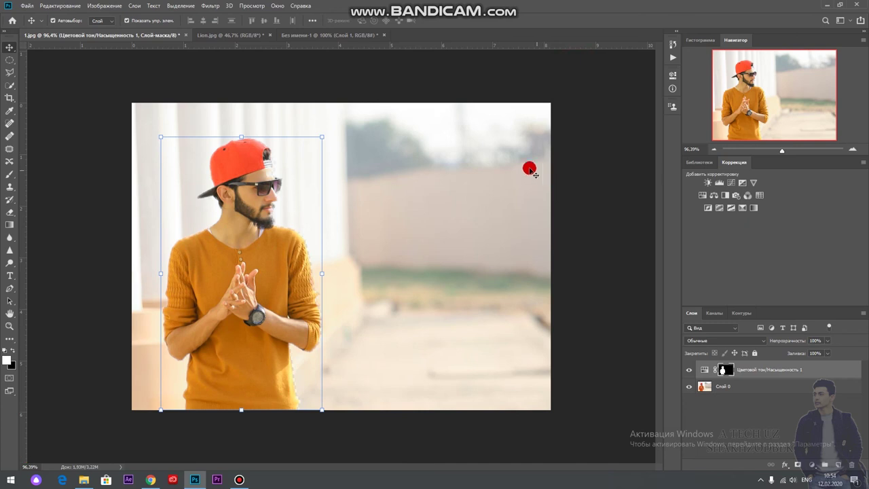